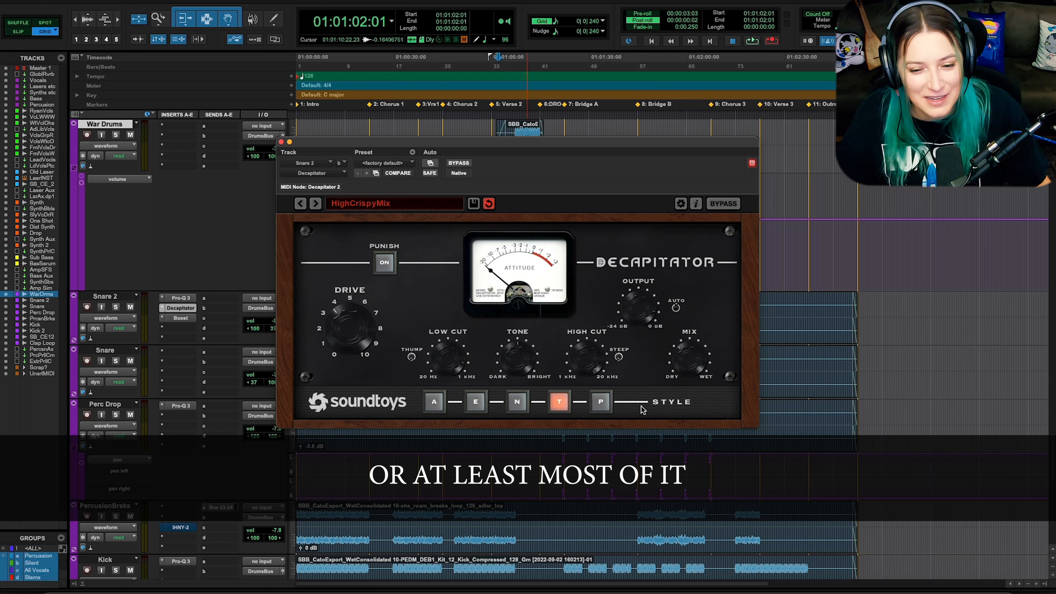
# Step: Close the Decapitator window and play the full mix from the Verse 2 marker through the start of Bridge B
pyautogui.click(281, 142)
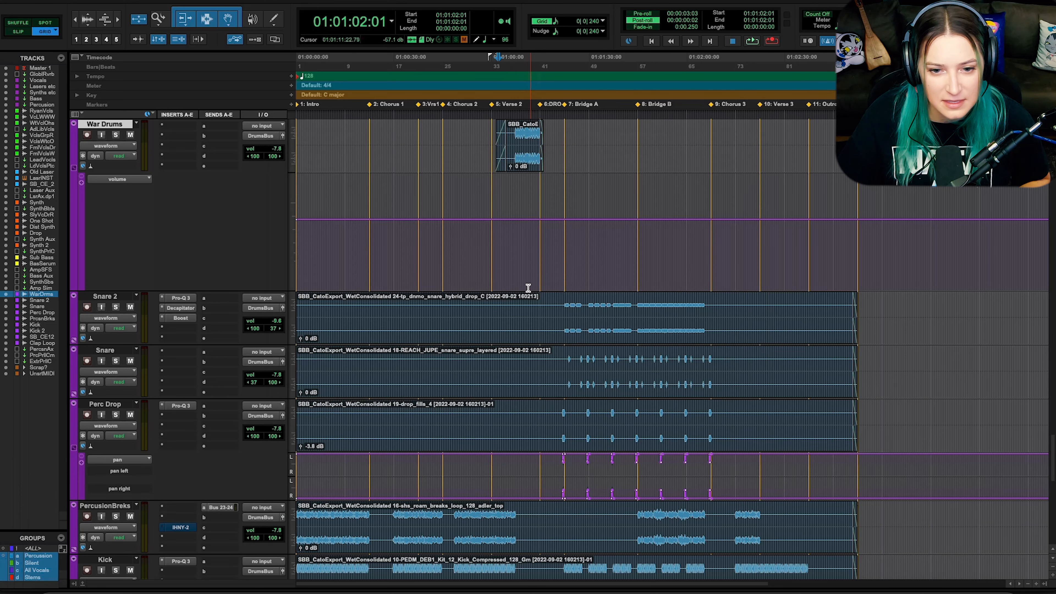
pyautogui.click(492, 255)
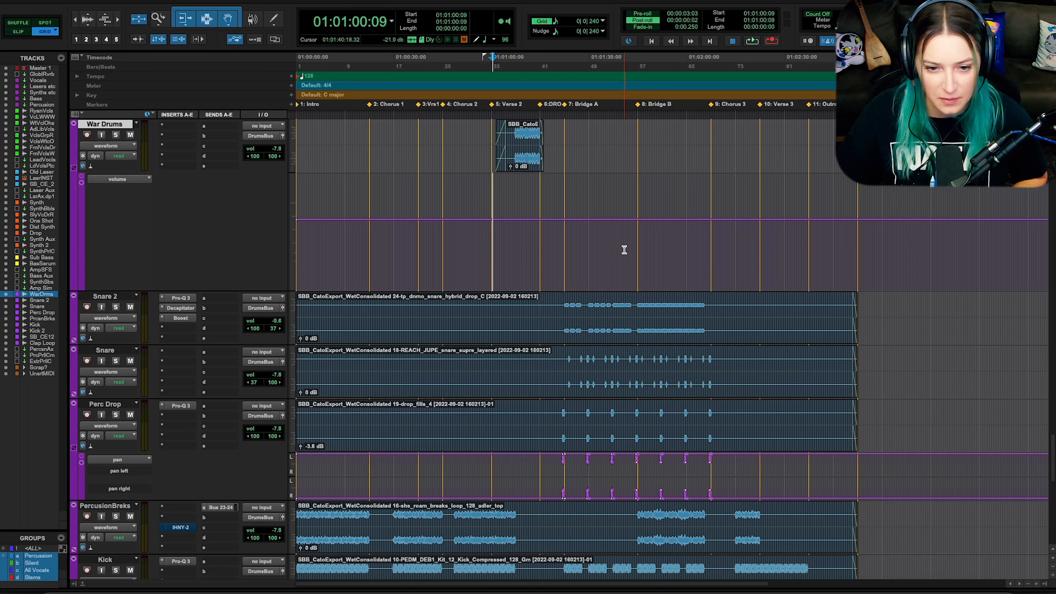
pyautogui.press('.')
pyautogui.press('5')
pyautogui.press('.')
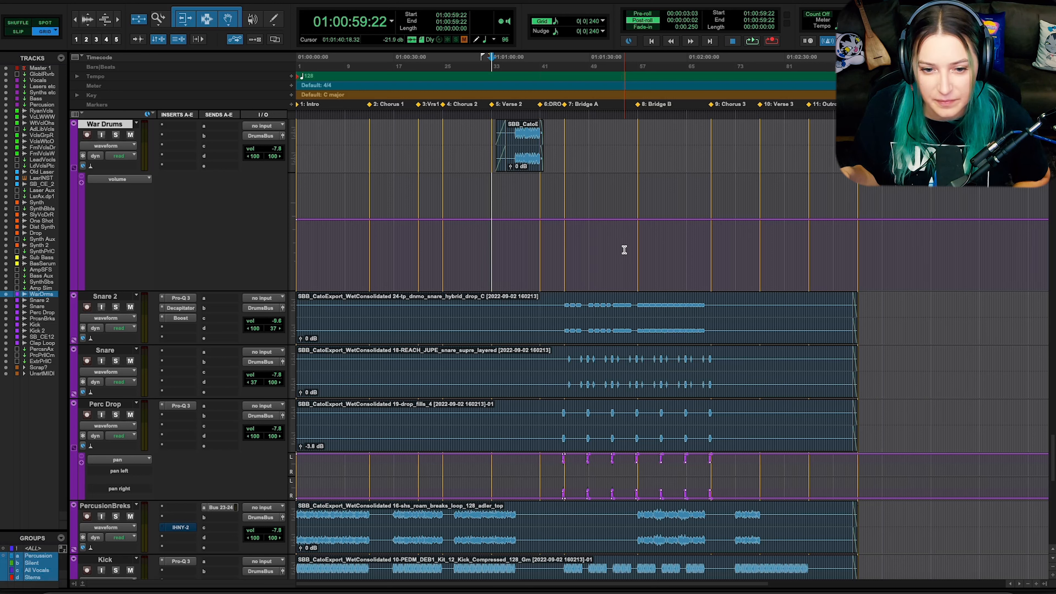
pyautogui.press('space')
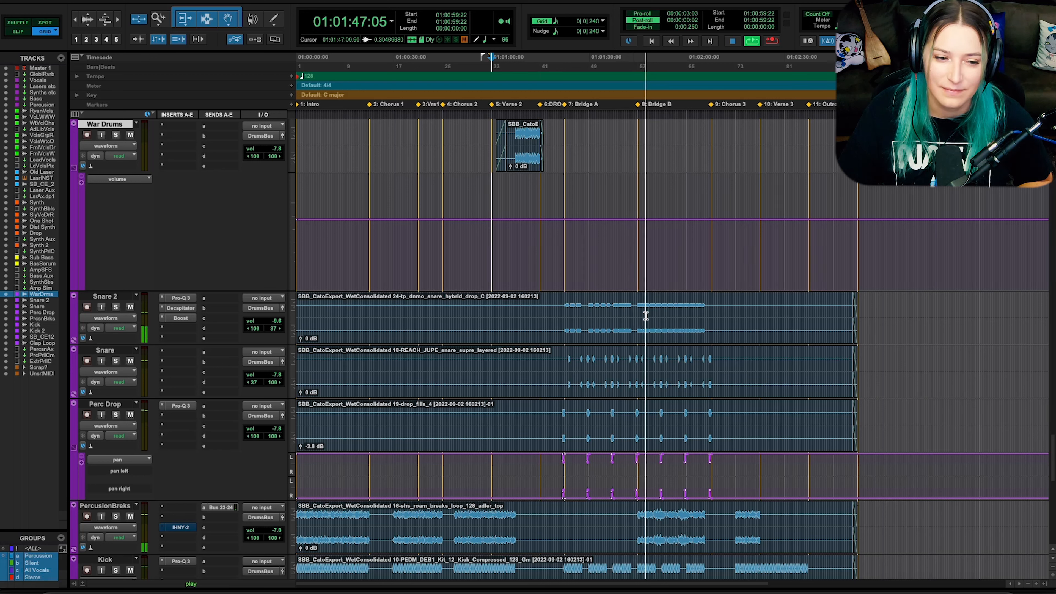
pyautogui.press('space')
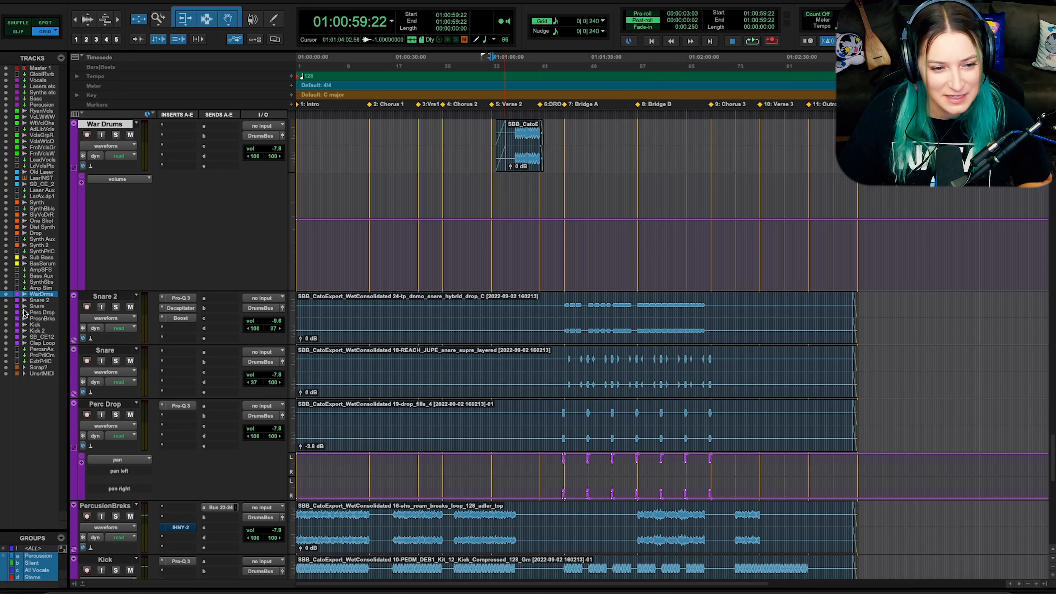
# Step: Solo the Snare 2 track and select the section from the Bridge B marker to the Chorus 3 marker
pyautogui.click(116, 307)
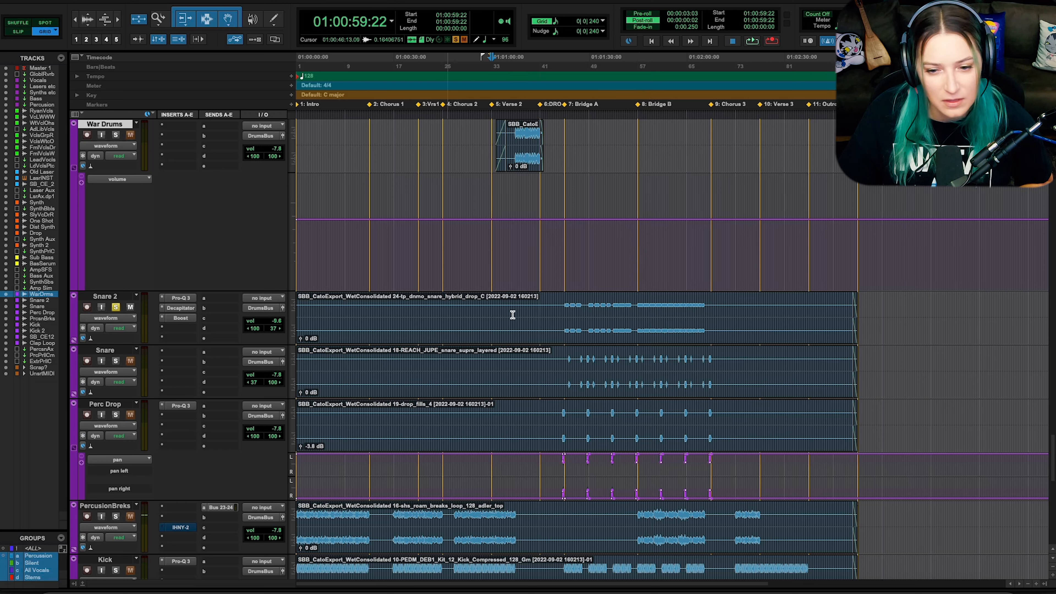
pyautogui.moveTo(642, 306); pyautogui.dragTo(696, 310)
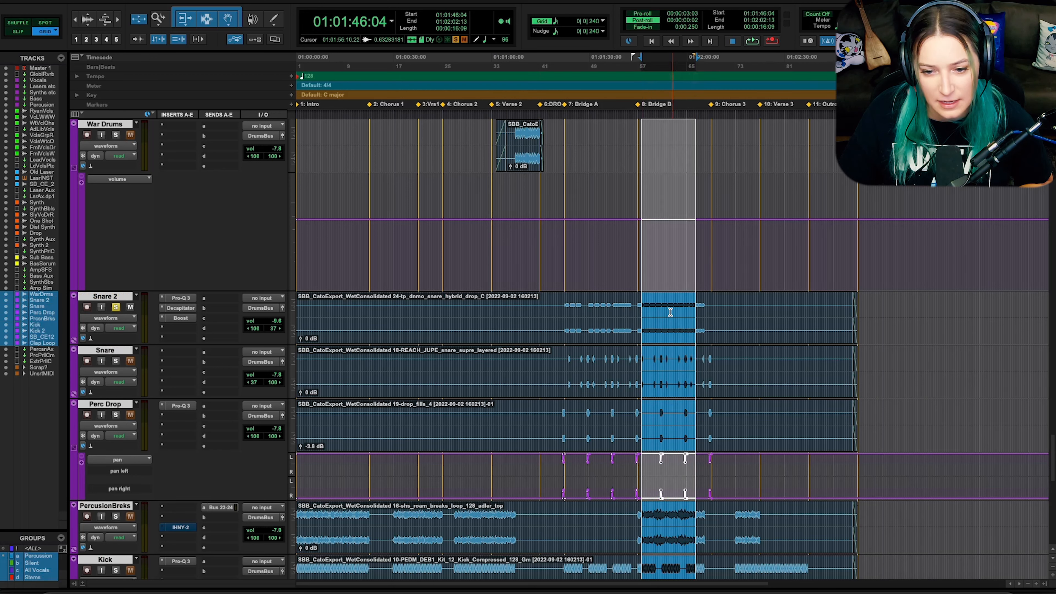
pyautogui.click(660, 253)
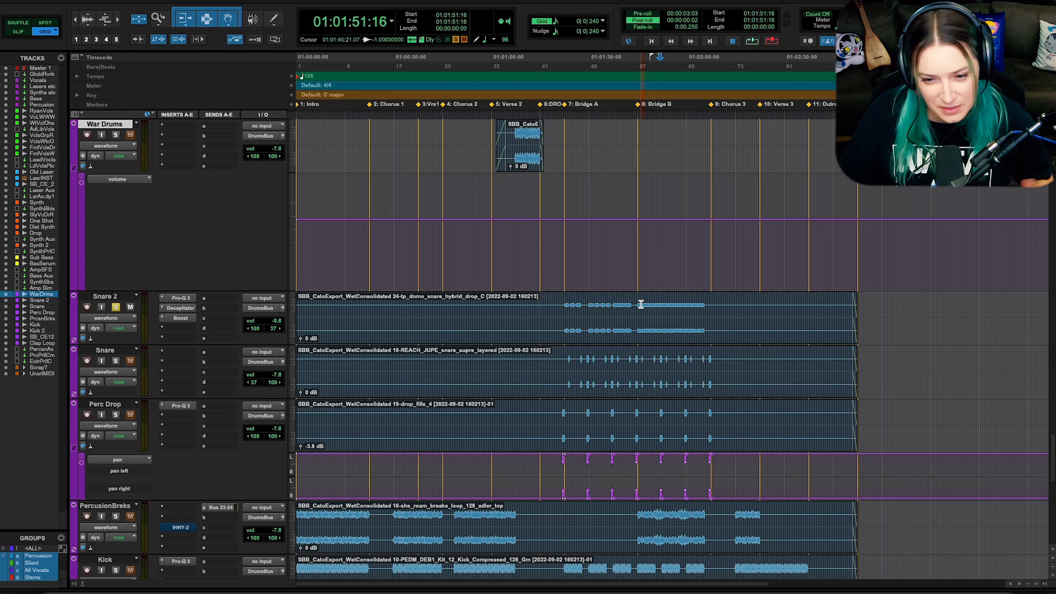
pyautogui.moveTo(642, 305); pyautogui.dragTo(705, 309)
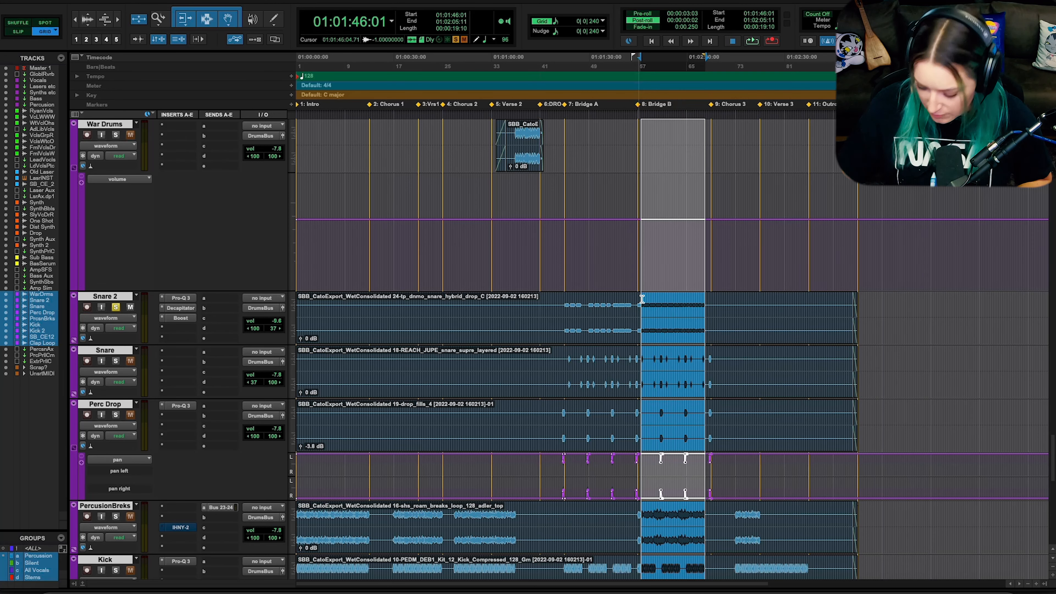
pyautogui.hotkey('alt', 'shift', 'Tab')
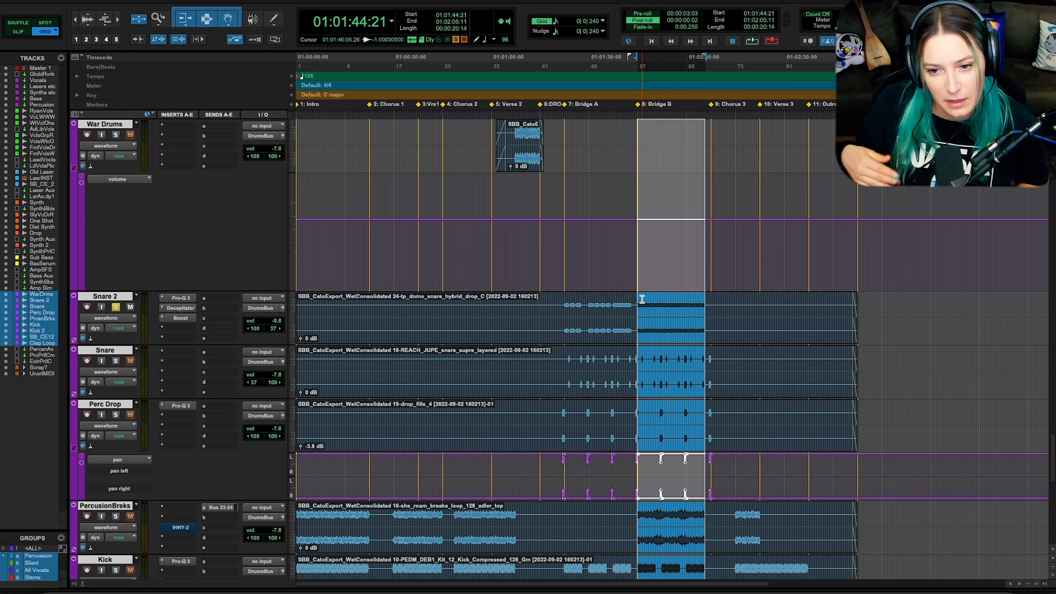
pyautogui.hotkey('shift', 'Tab')
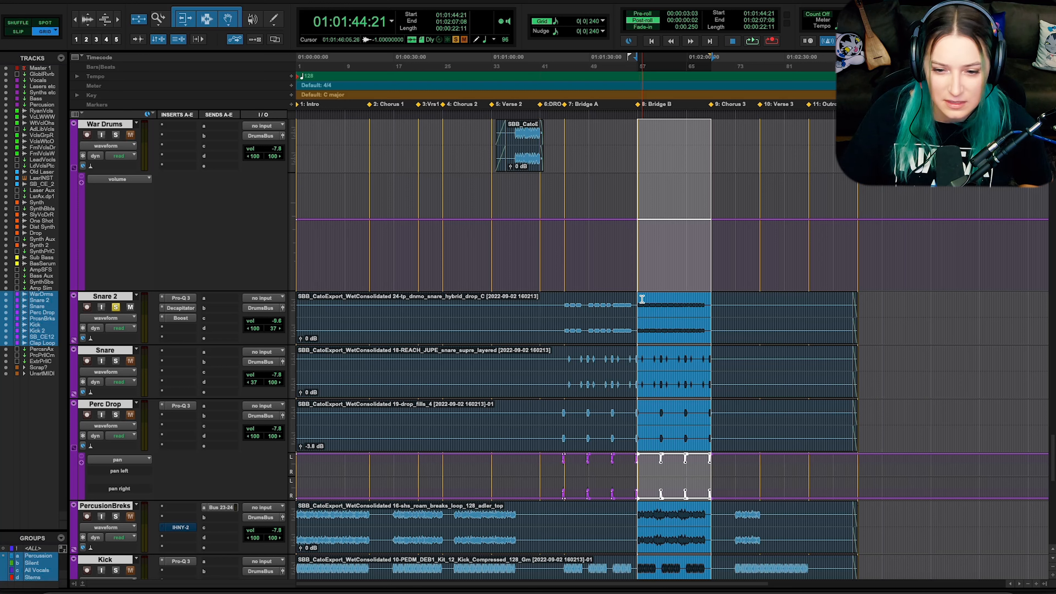
# Step: Play the selected section and compare Snare 2 with its Decapitator insert active and bypassed, leaving the plug-in active
pyautogui.press('space')
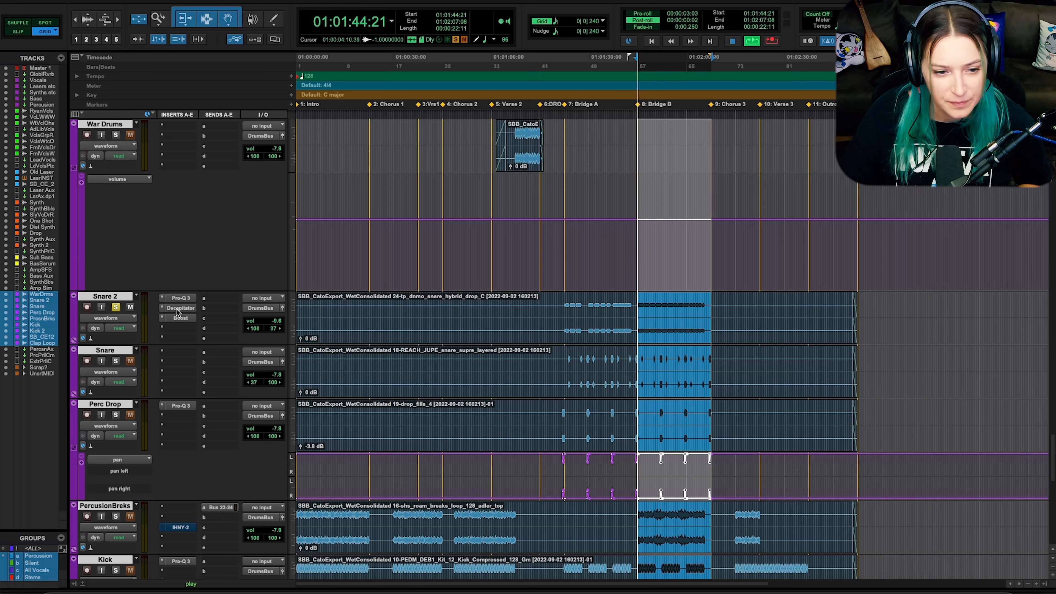
pyautogui.click(178, 308)
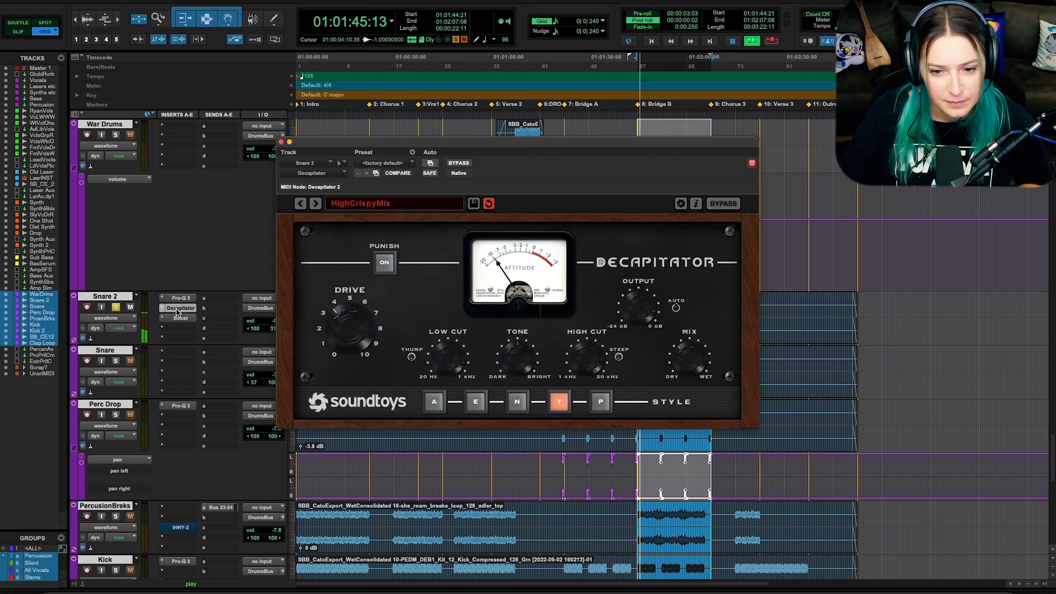
pyautogui.click(457, 163)
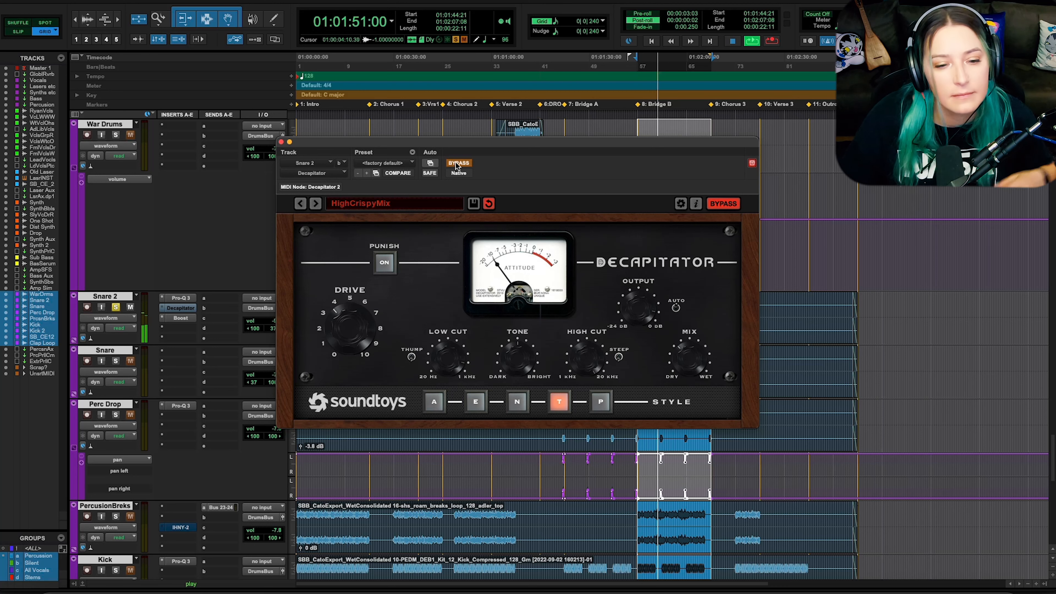
pyautogui.click(458, 163)
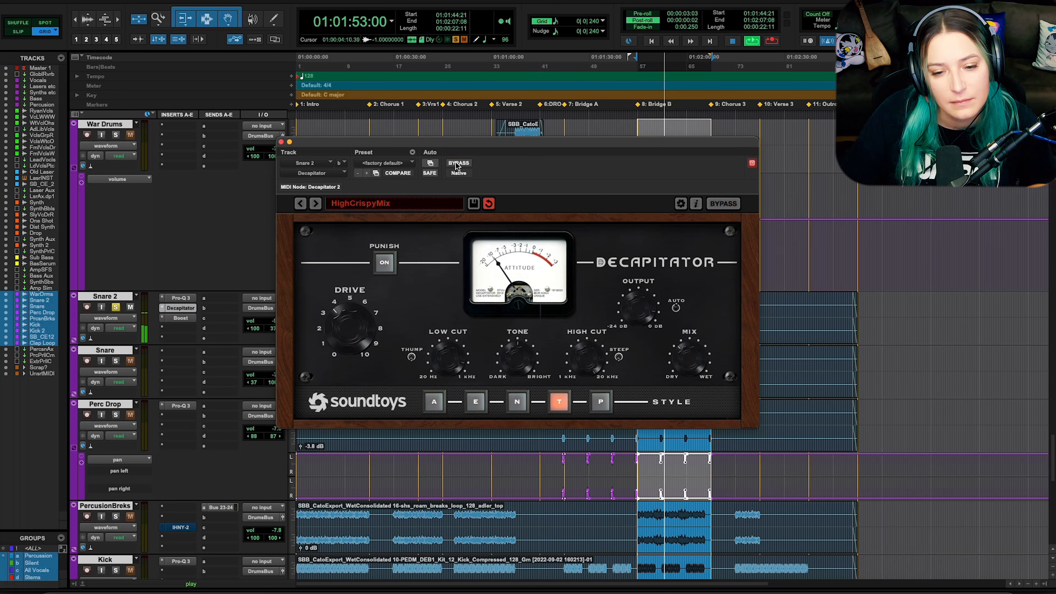
pyautogui.click(457, 163)
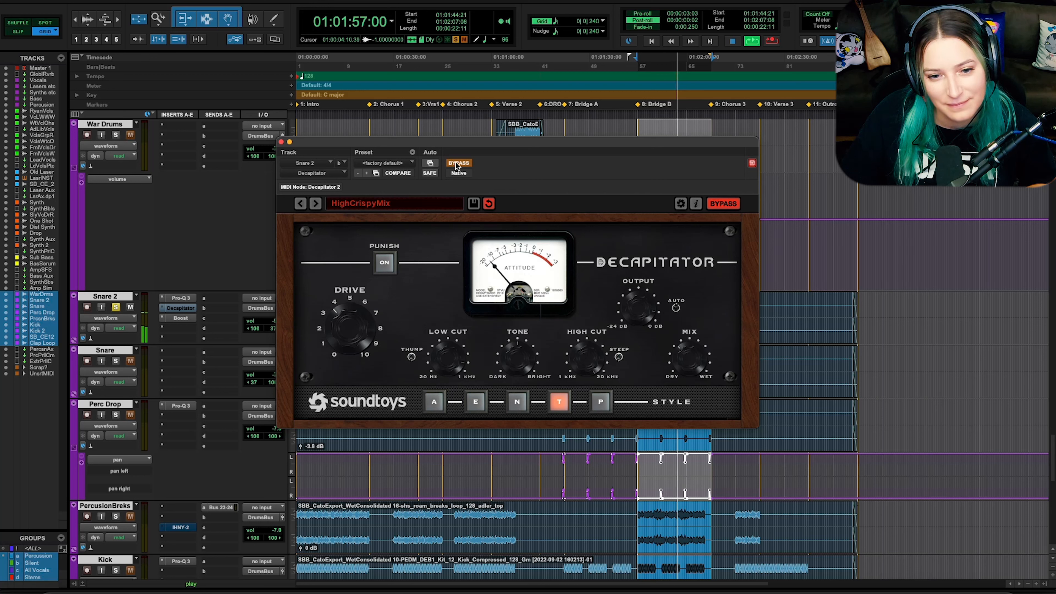
pyautogui.press('space')
pyautogui.click(457, 163)
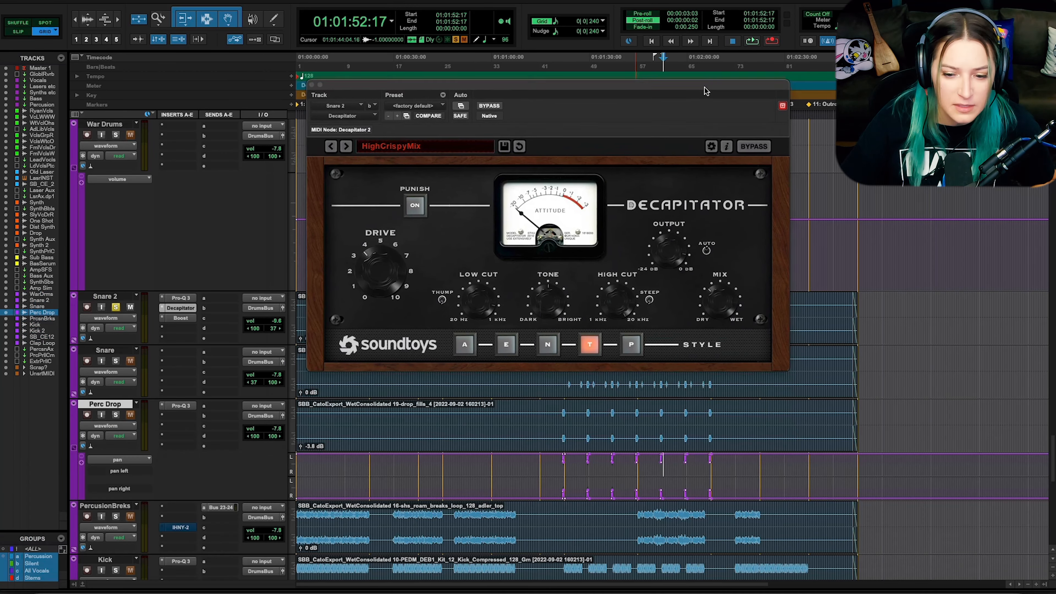
# Step: Select the range from the Bridge B marker to the Chorus 3 marker in the Perc Drop pan lane
pyautogui.click(647, 466)
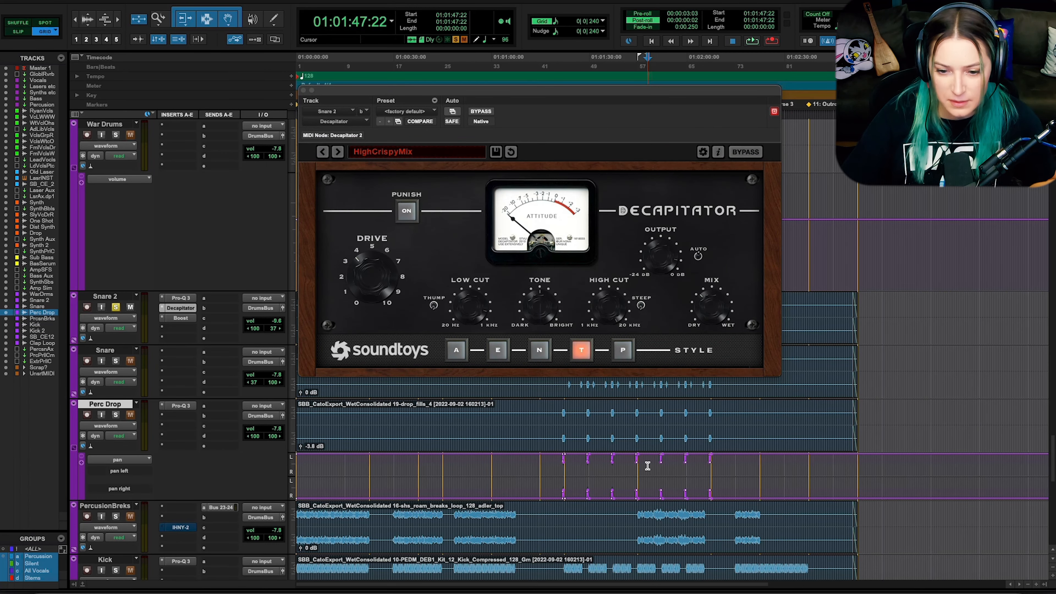
pyautogui.hotkey('ctrl', 'shift', 'Left')
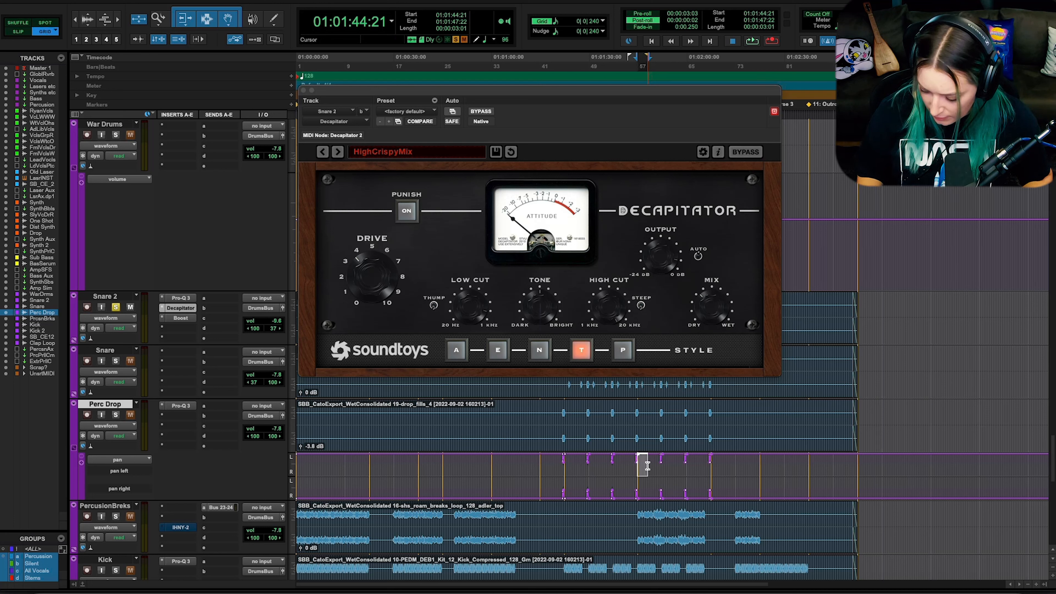
pyautogui.hotkey('ctrl', 'shift', 'Right')
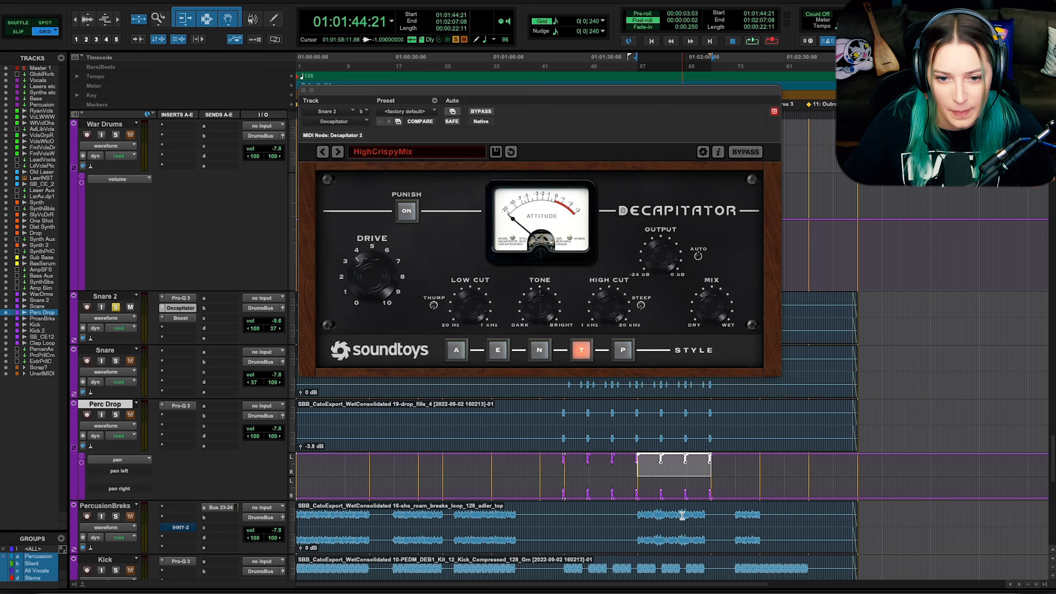
# Step: Play the selected range and audition Decapitator's saturation styles A, E, N, T and P on Snare 2
pyautogui.press('space')
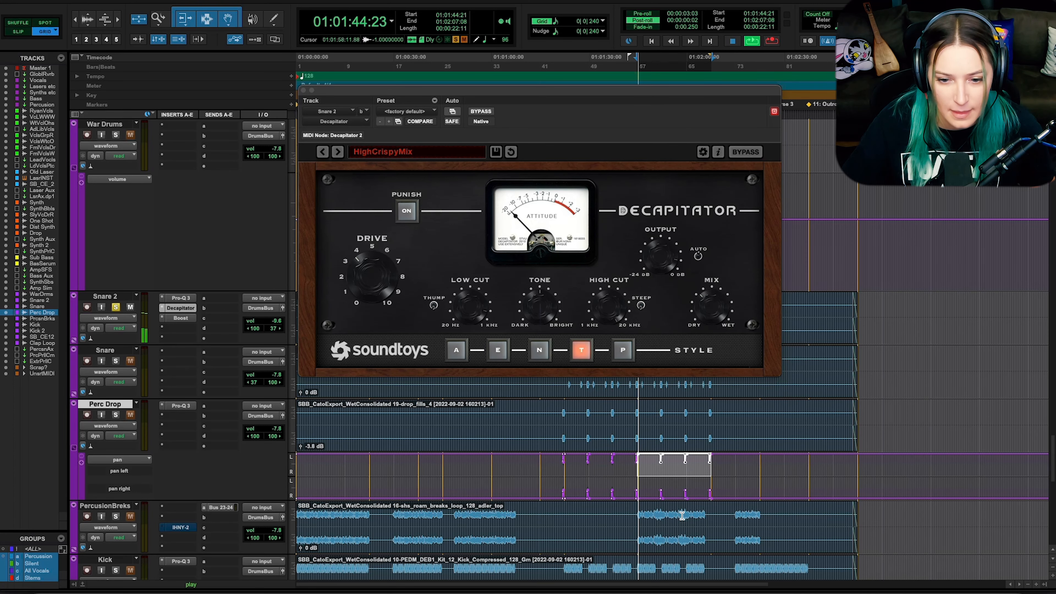
pyautogui.click(457, 351)
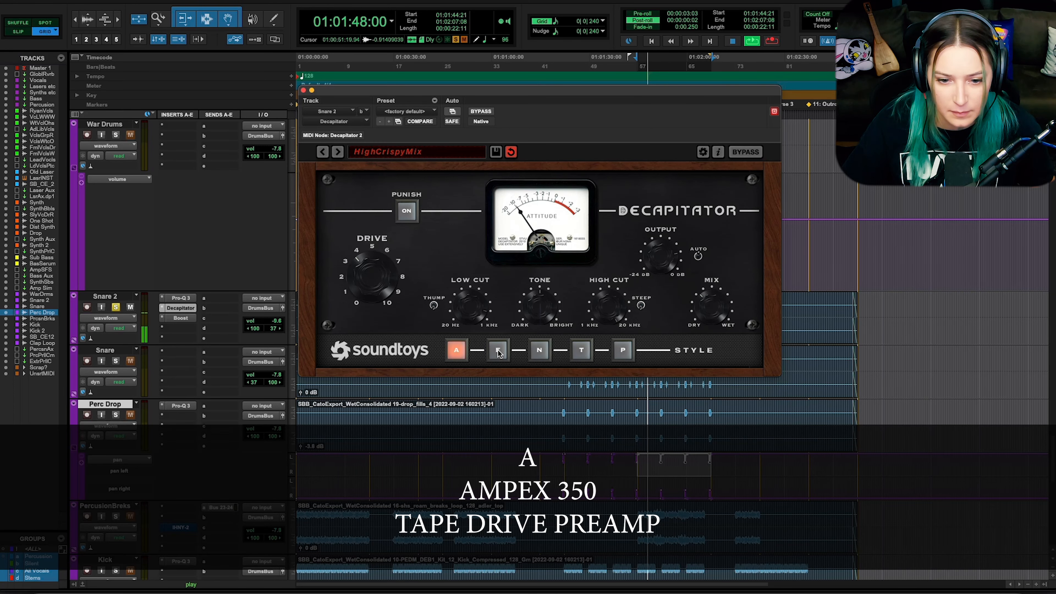
pyautogui.click(498, 351)
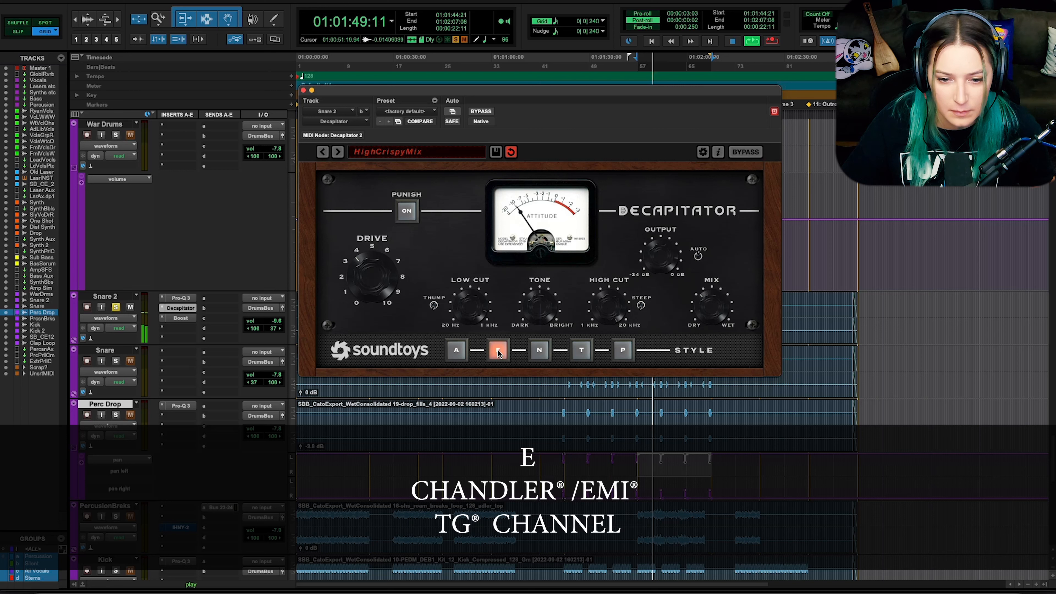
pyautogui.click(540, 351)
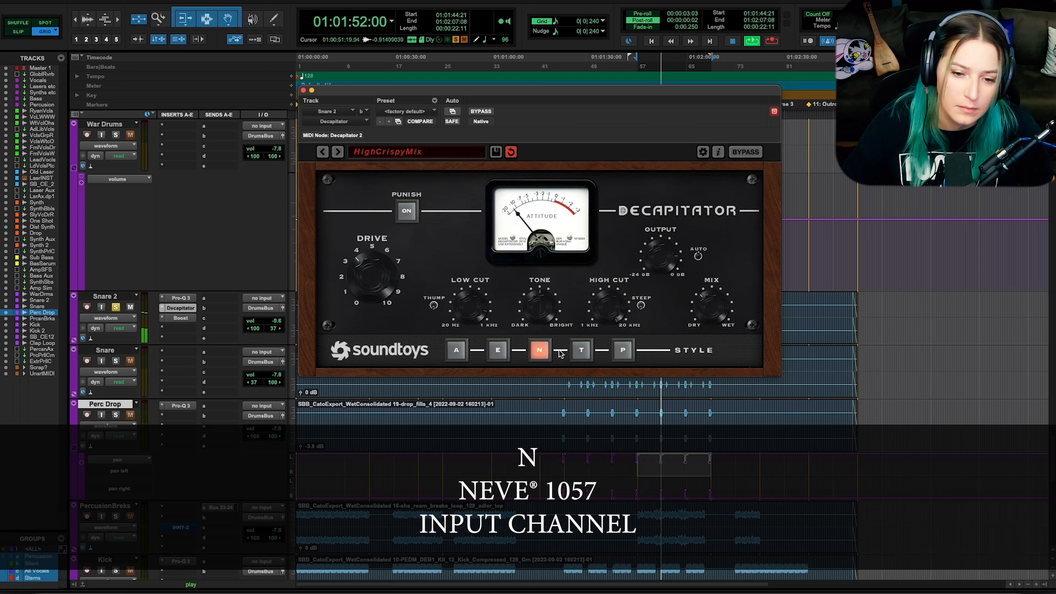
pyautogui.click(582, 351)
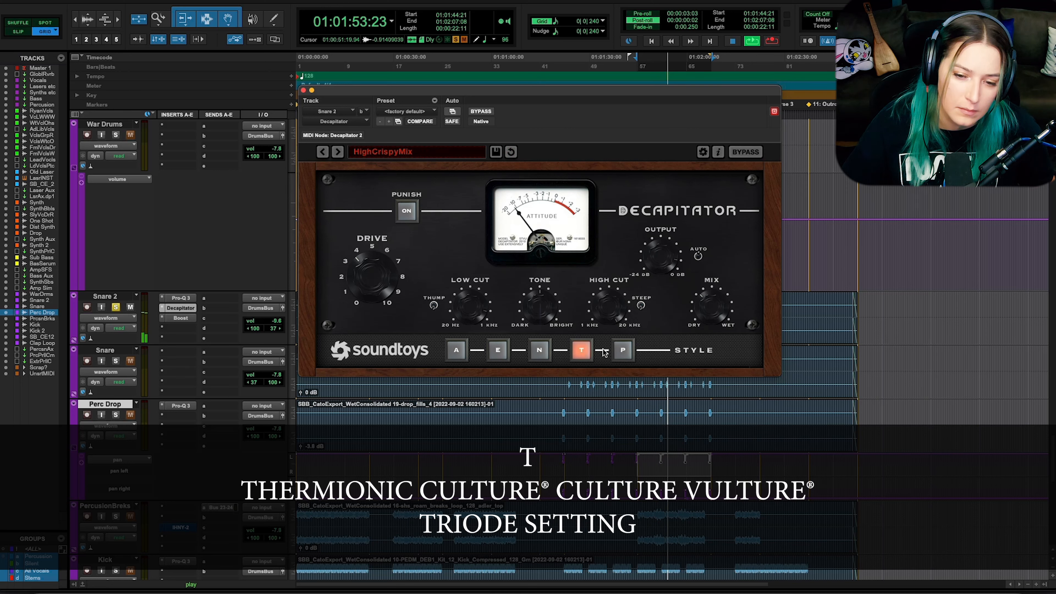
pyautogui.click(627, 351)
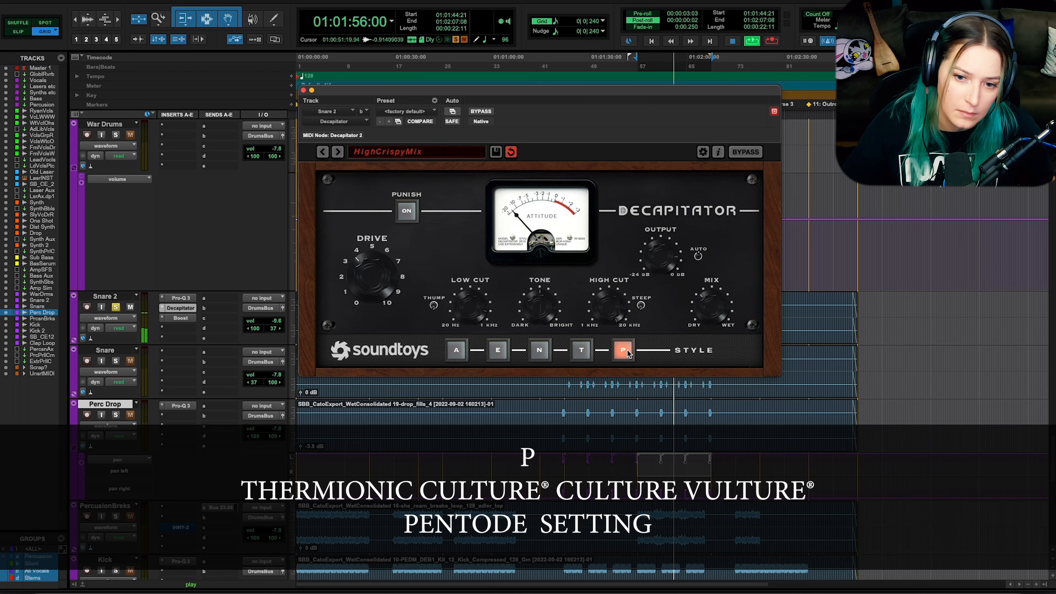
# Step: Compare the Decapitator styles during playback, going from T, P and N to E and A, and stop on E
pyautogui.click(582, 351)
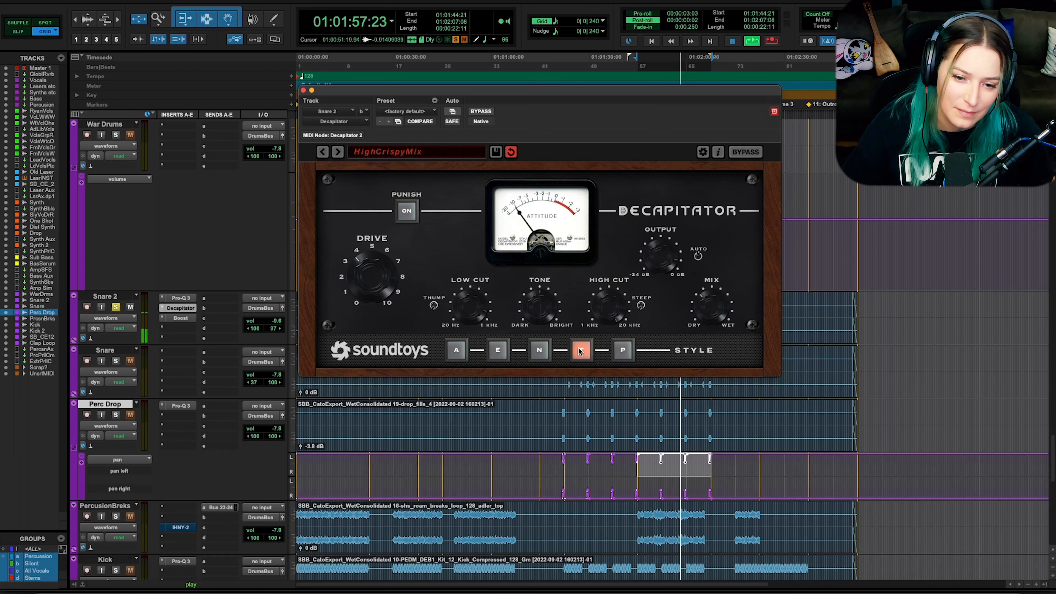
pyautogui.click(623, 351)
pyautogui.click(540, 351)
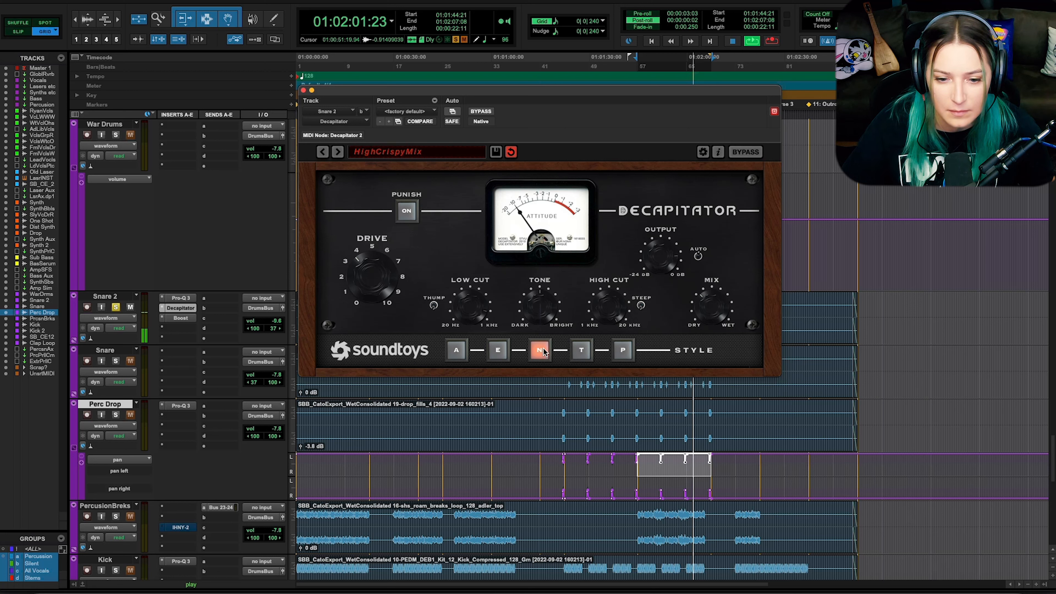
pyautogui.click(492, 351)
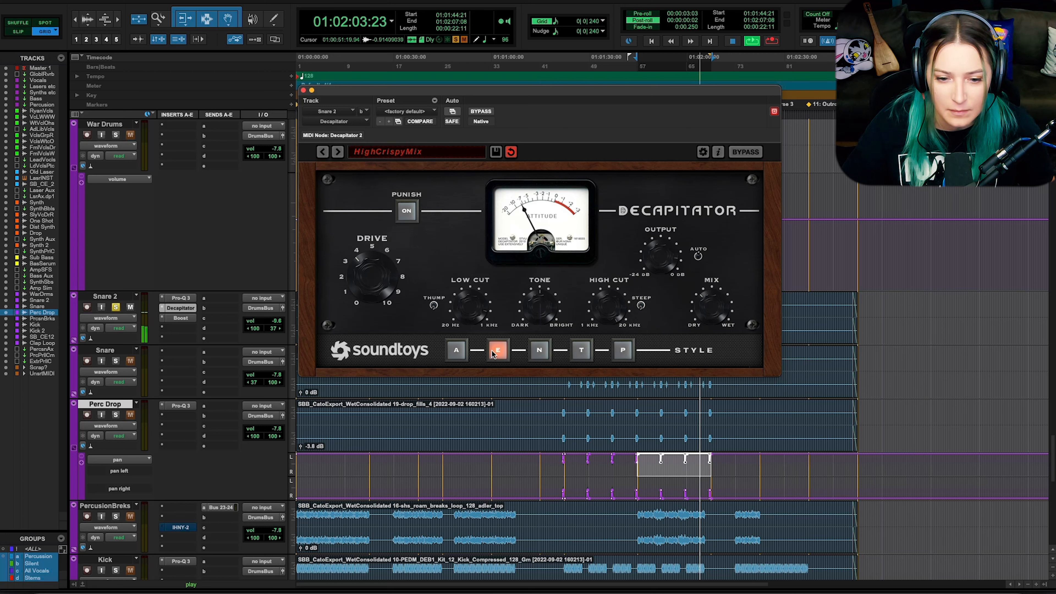
pyautogui.click(457, 352)
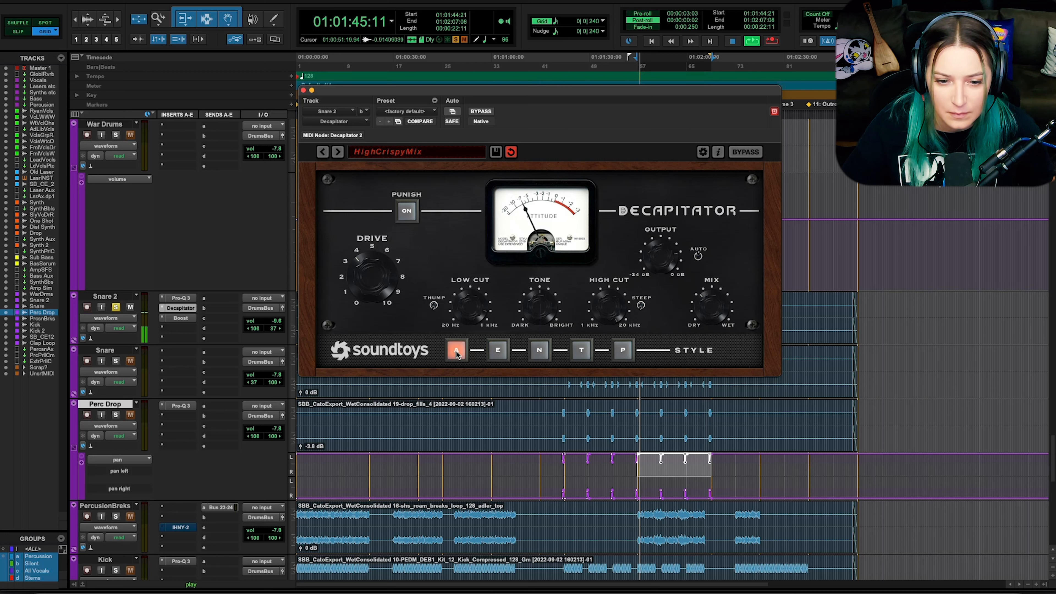
pyautogui.click(539, 352)
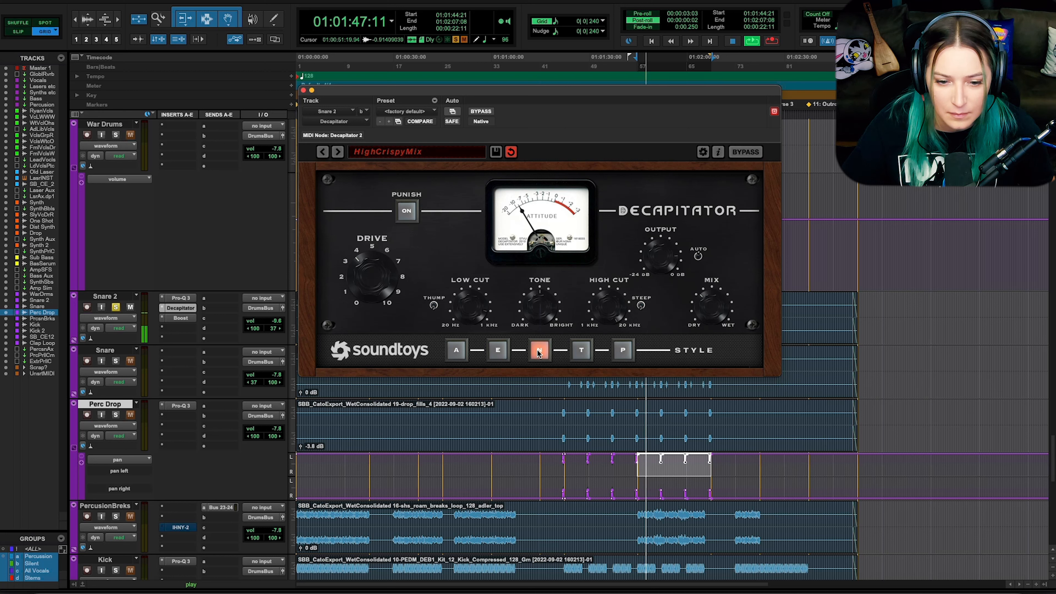
pyautogui.click(457, 351)
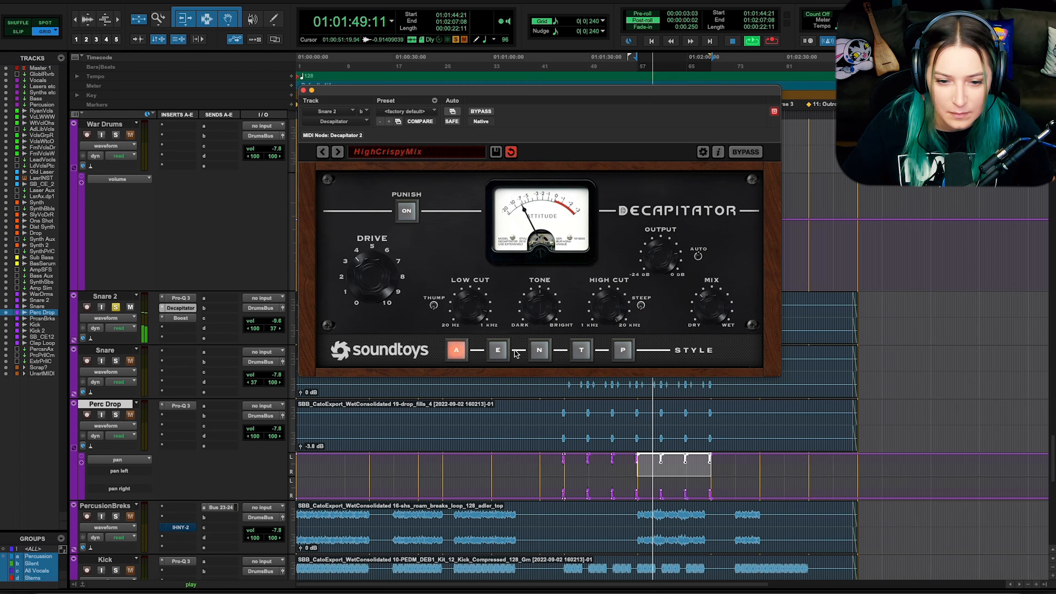
pyautogui.click(500, 352)
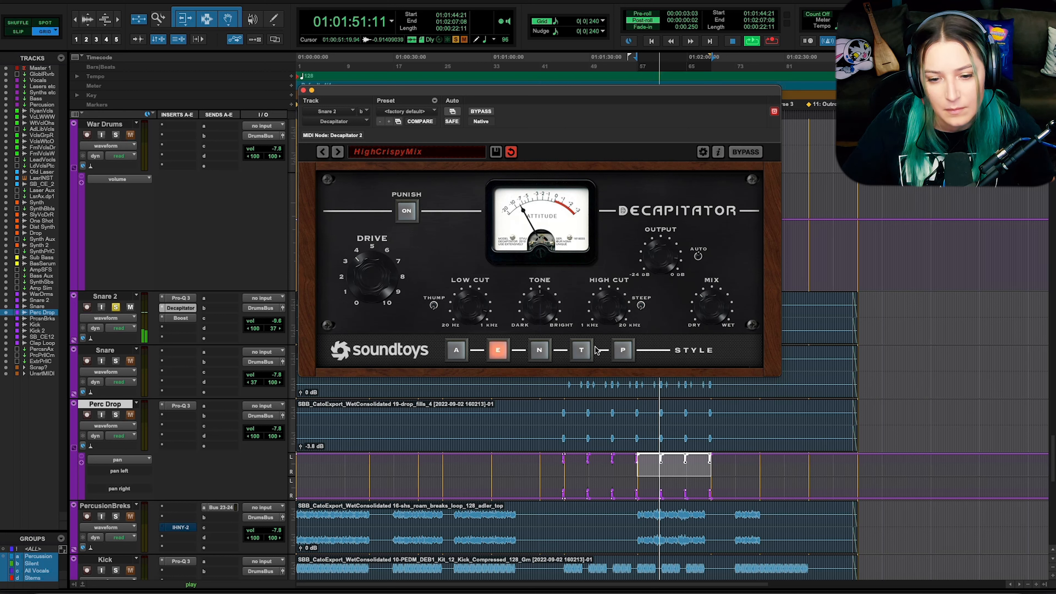
pyautogui.press('space')
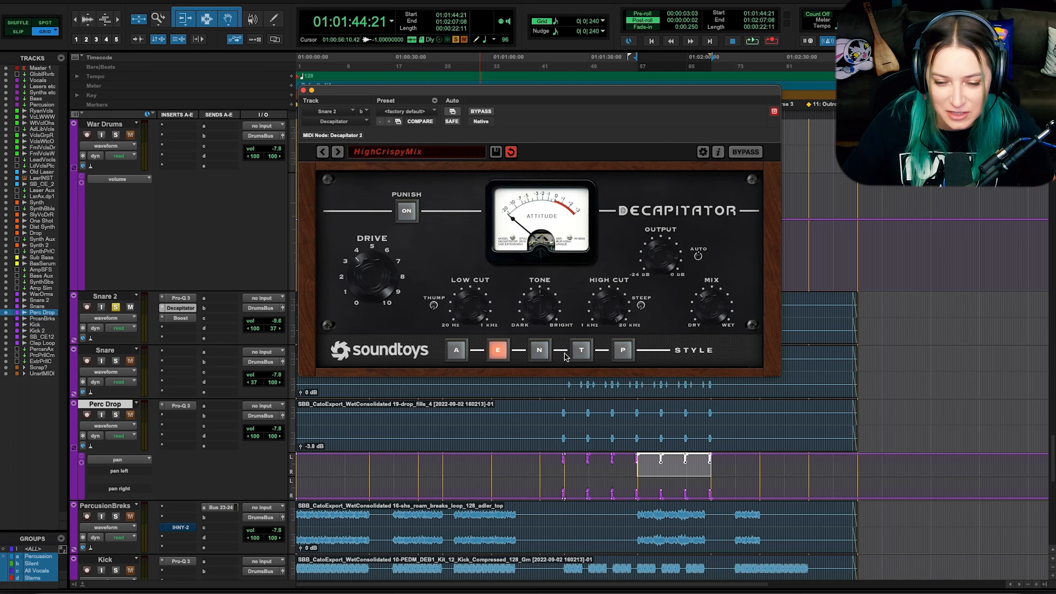
# Step: Compare Decapitator's T and P styles during playback, set the style to T, and reposition the plug-in window
pyautogui.press('space')
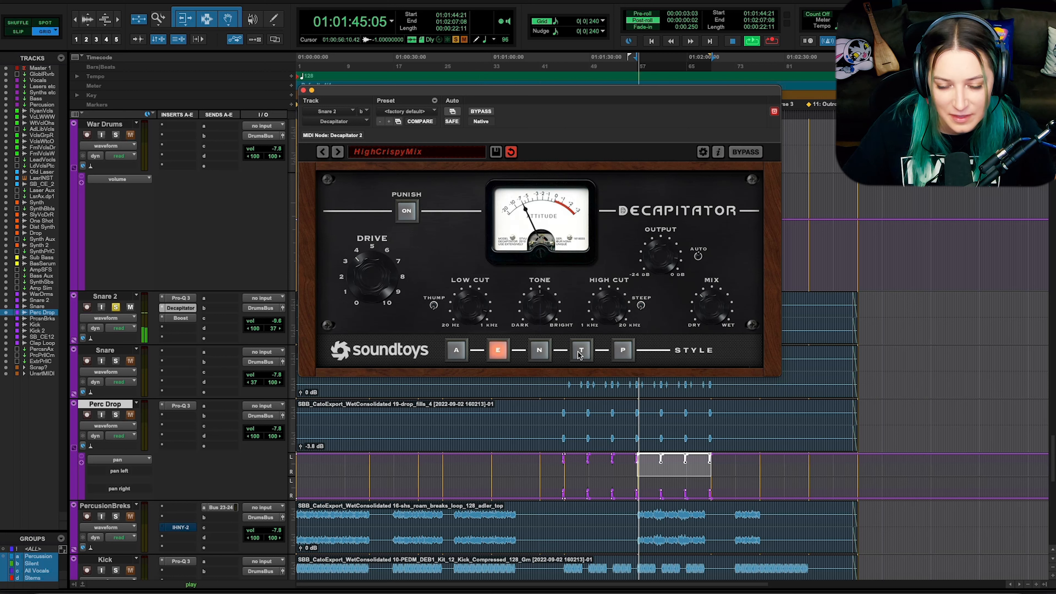
pyautogui.click(580, 352)
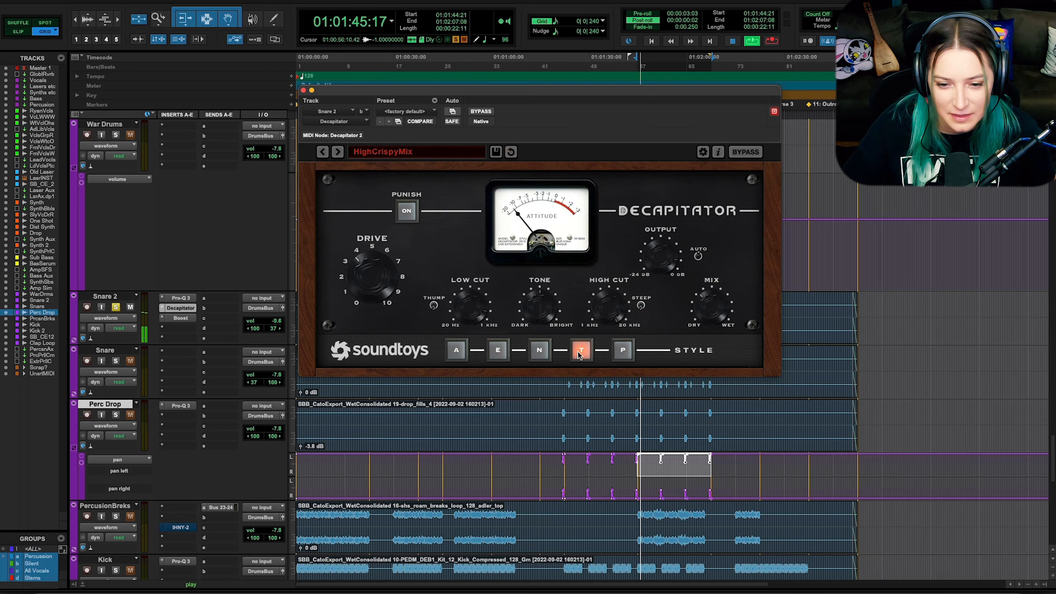
pyautogui.click(623, 351)
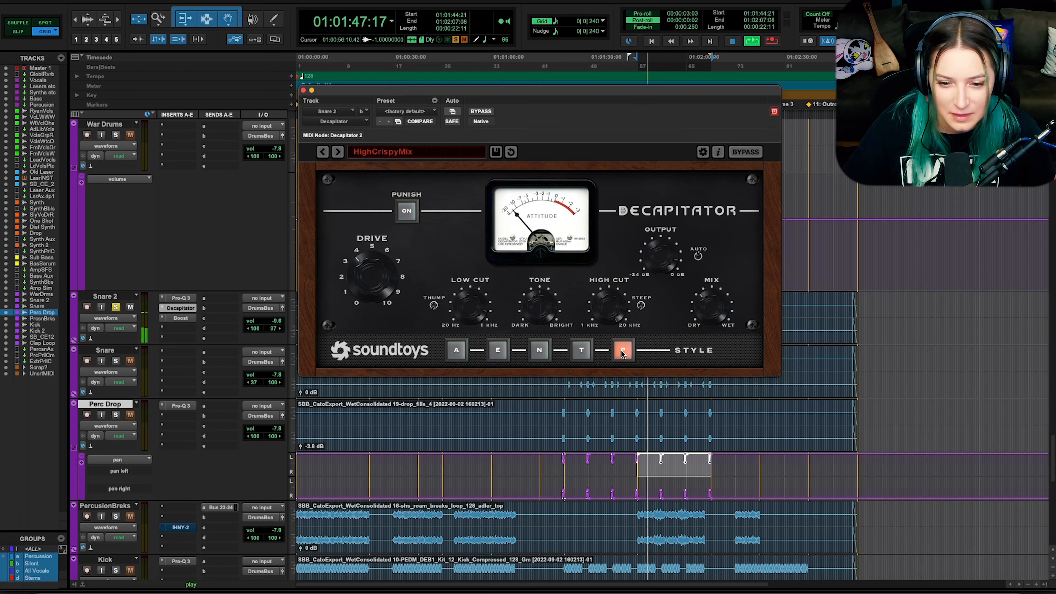
pyautogui.click(581, 352)
pyautogui.press('space')
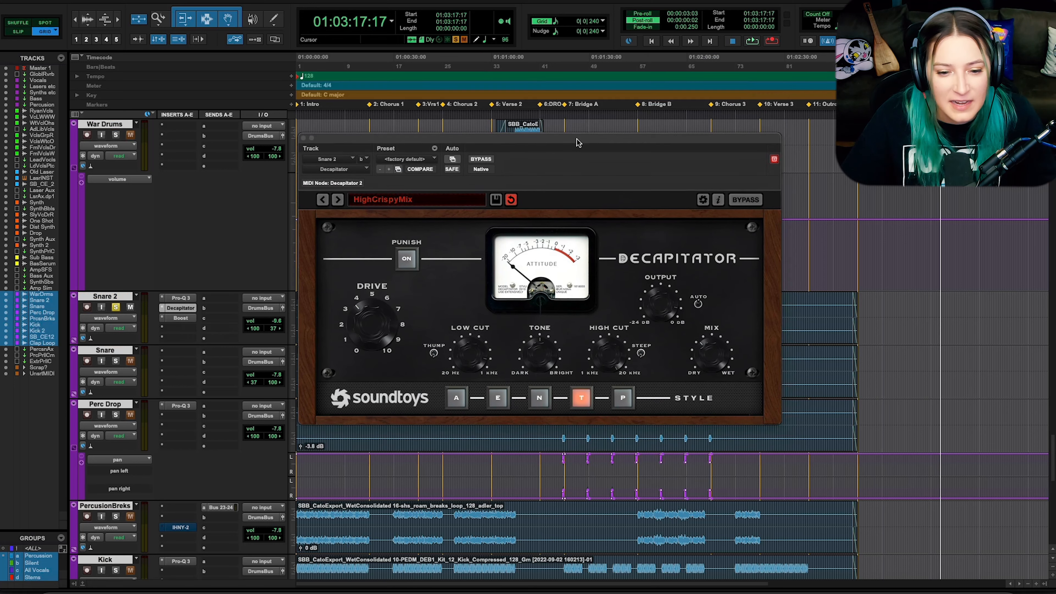
pyautogui.moveTo(577, 139); pyautogui.dragTo(592, 155)
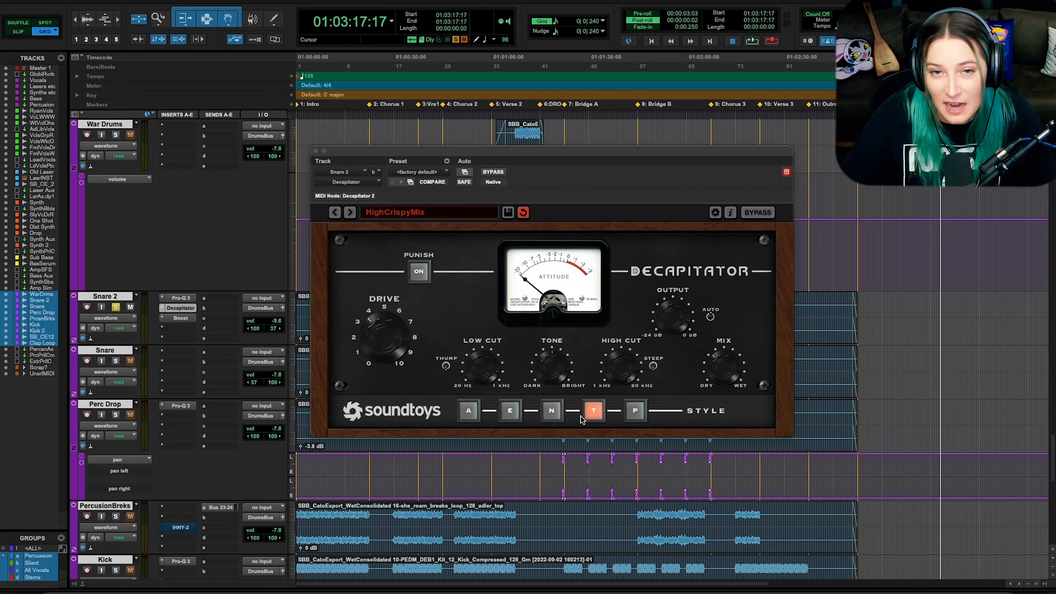